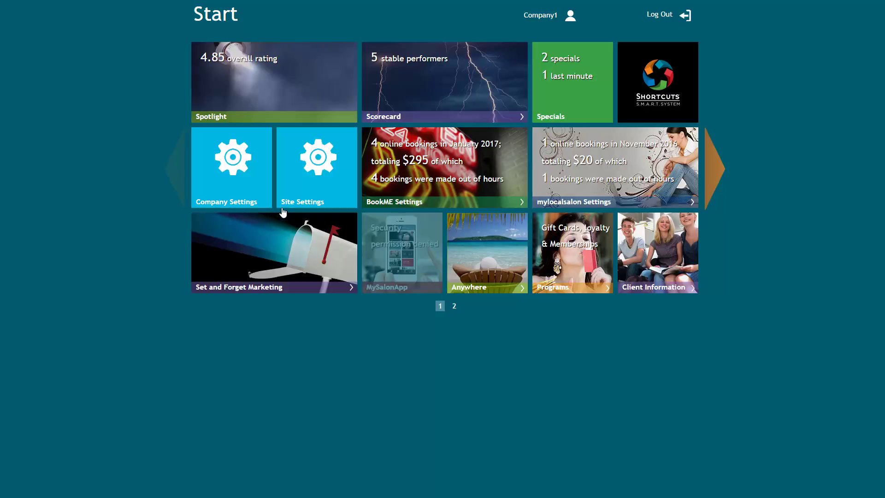
- Start adding a new user from the mySalon 1 site's Manage Users list
left_click(315, 167)
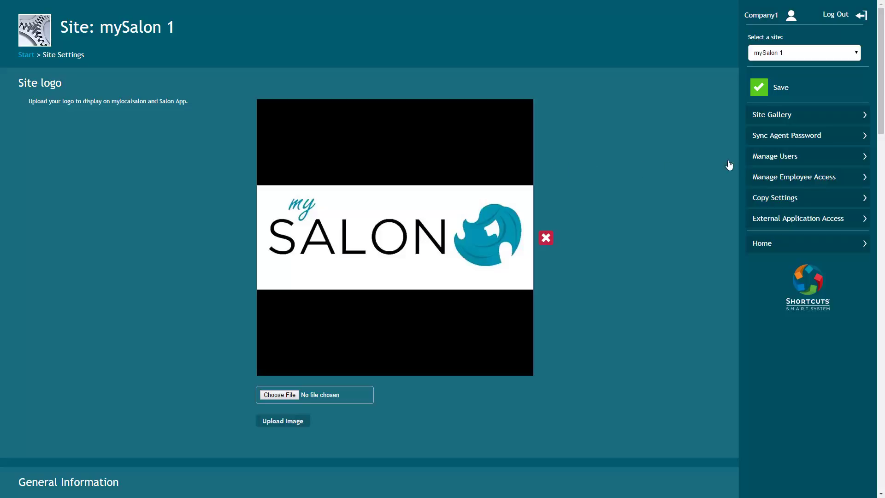
left_click(804, 158)
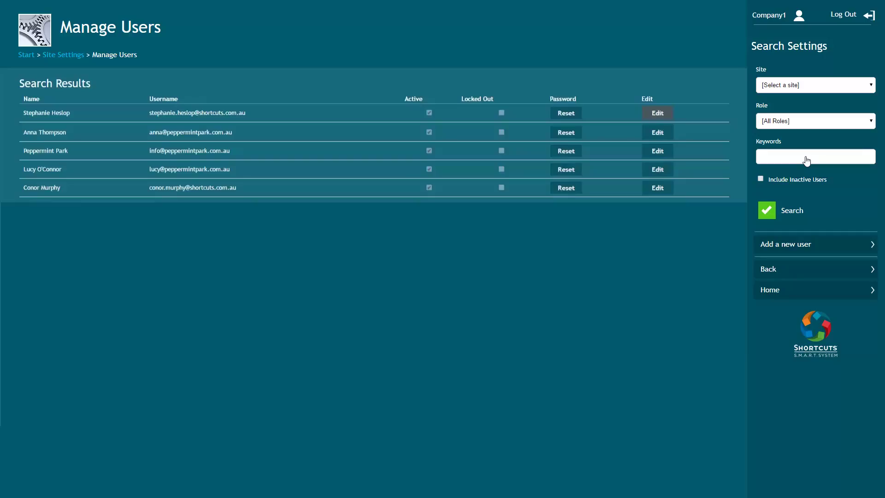
left_click(828, 249)
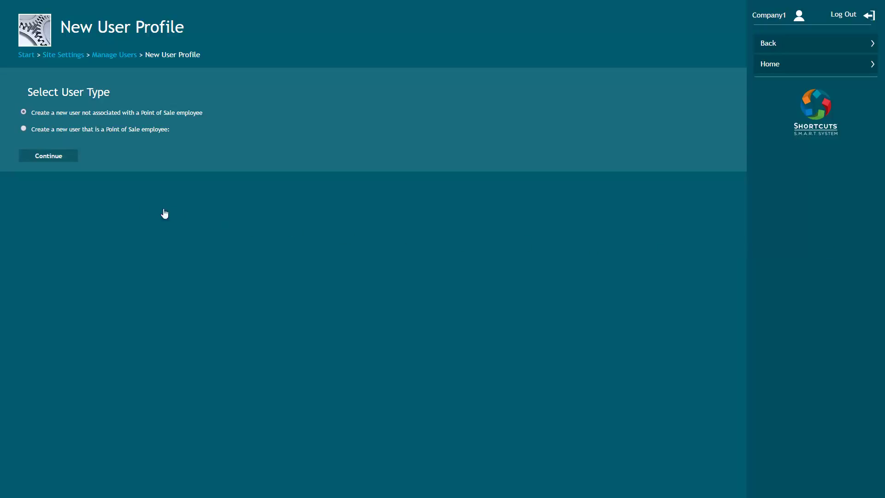
- Create a non-employee user with email, first name Site and last name Manager
left_click(59, 157)
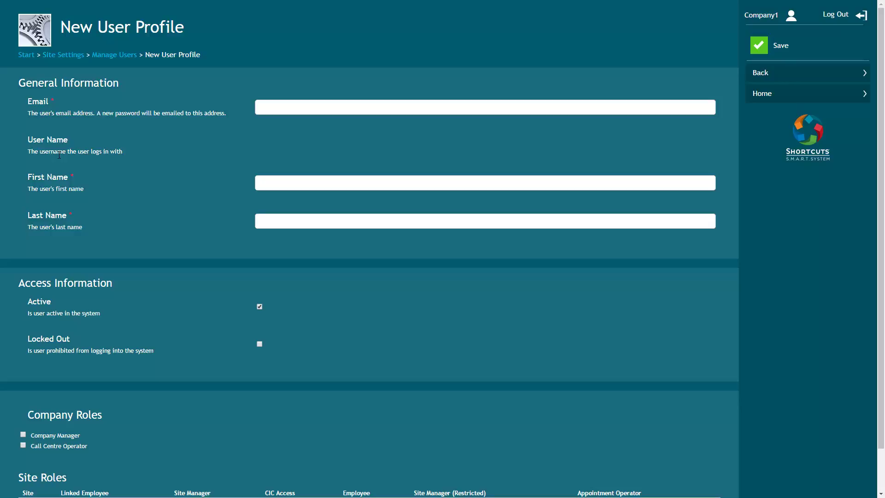
left_click(279, 112)
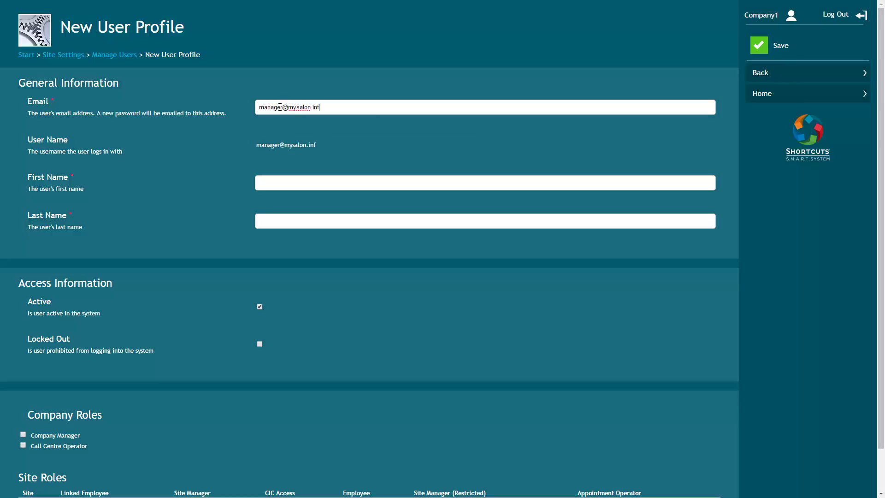
left_click(268, 183)
type("Site")
left_click(284, 220)
type("Manag")
type("er")
scroll(84, 433, "down", 1)
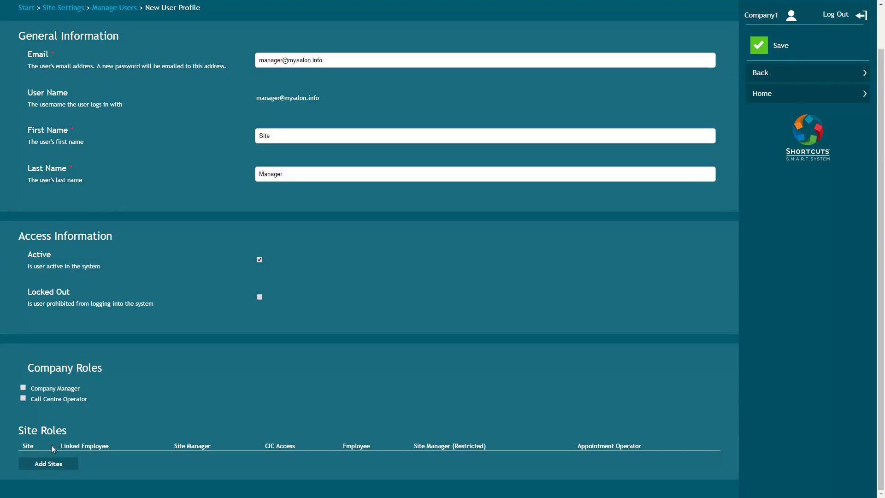
- Add a site role entry assigning the user to mySalon 1 as Site Manager
left_click(47, 464)
left_click(86, 441)
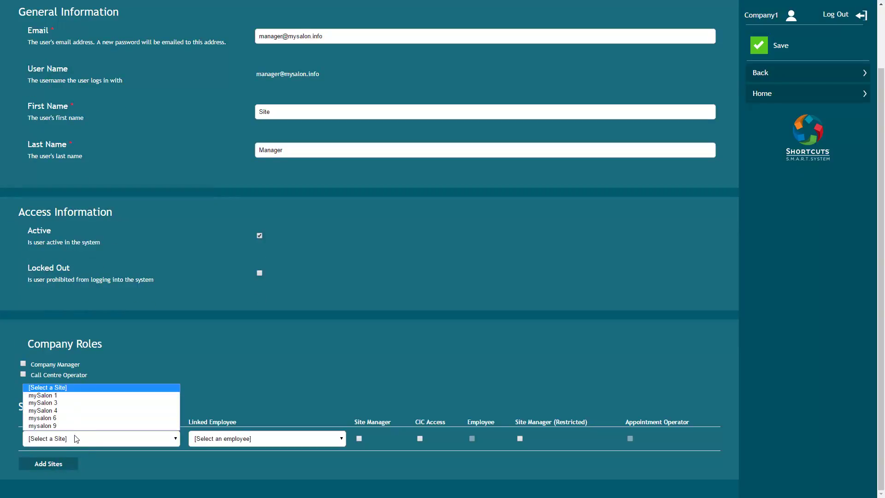
left_click(60, 399)
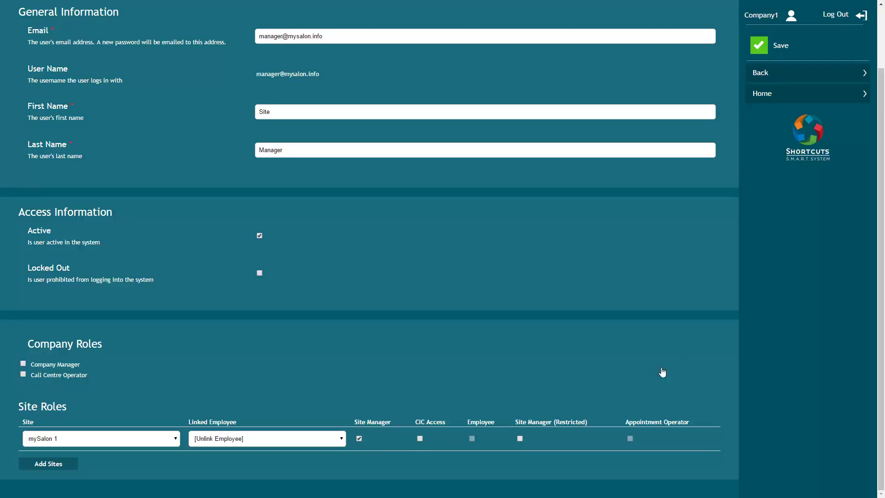
- Save the new user, then allow CIC access 30 minutes around business hours and save site settings
left_click(801, 50)
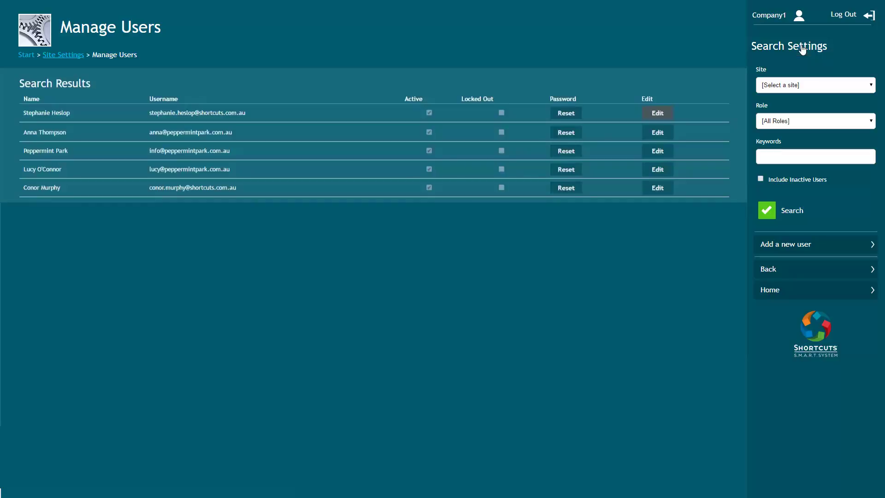
left_click(70, 56)
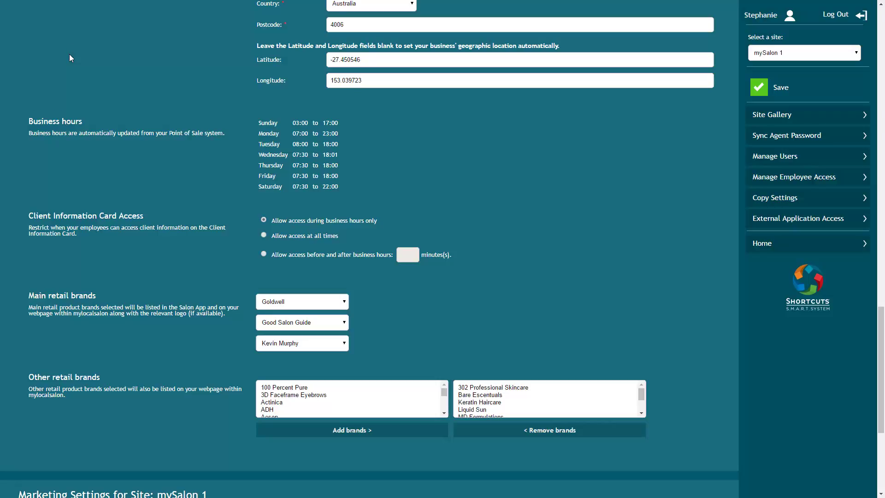
left_click(263, 254)
type("30")
left_click(785, 89)
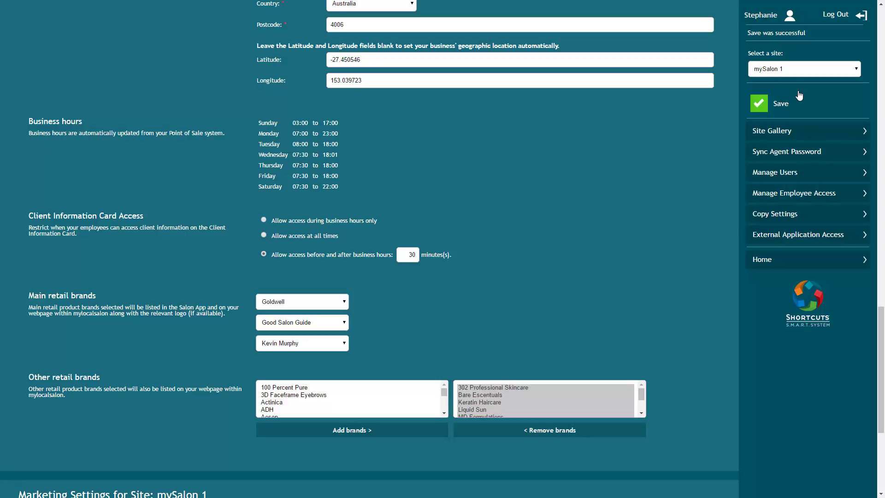
- Enter the security PIN in Manage Employee Access, grant CIC Access and Appointment Operator, and save
left_click(818, 193)
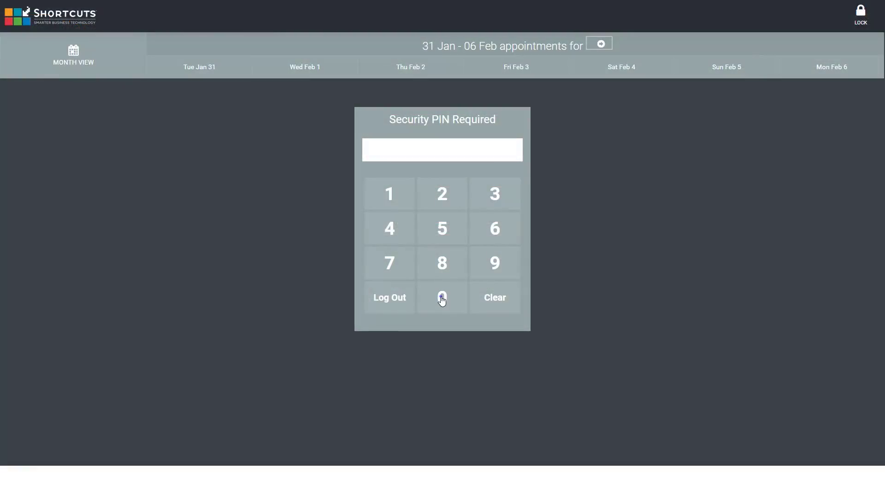
double_click(441, 298)
left_click(441, 298)
left_click(442, 298)
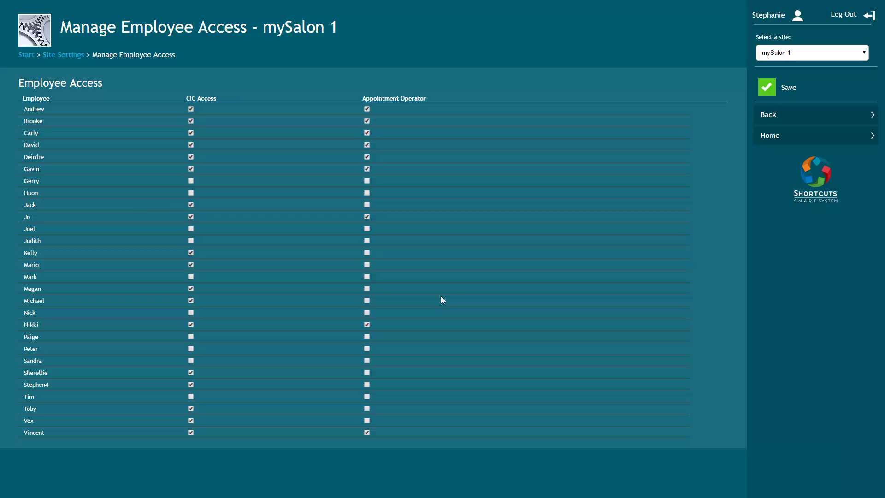
left_click(802, 85)
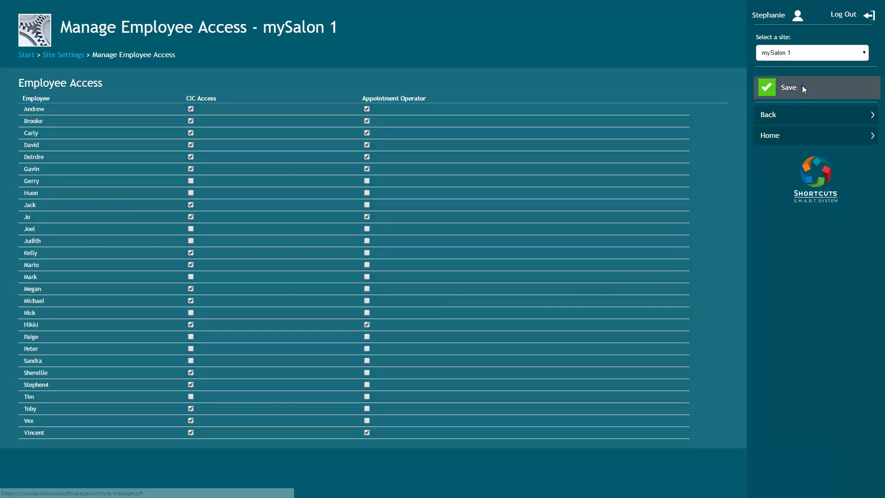